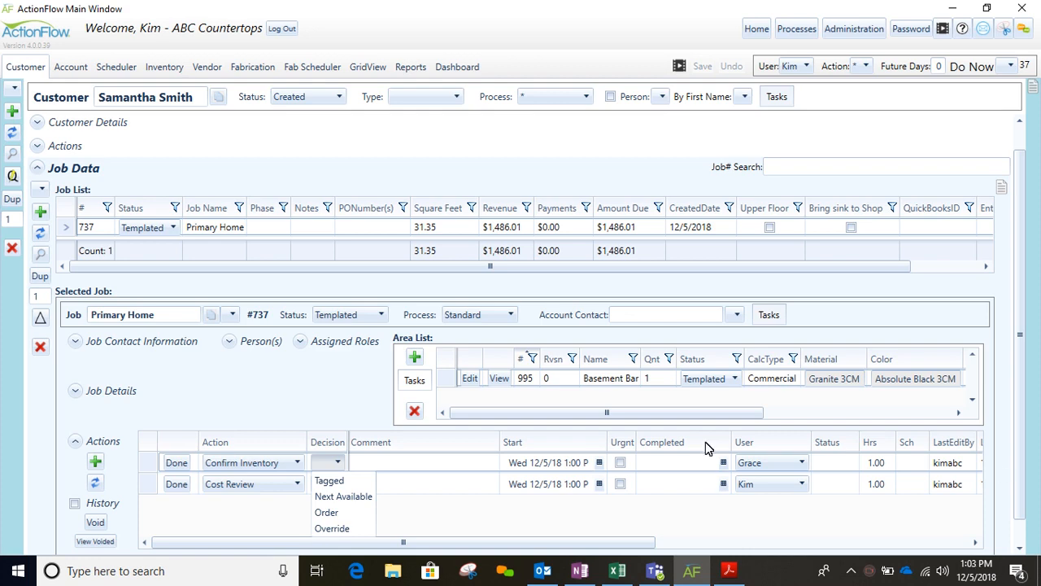
Open the Basement Bar area for editing, then review its fabrication layout and the available quote training videos
left_click(338, 381)
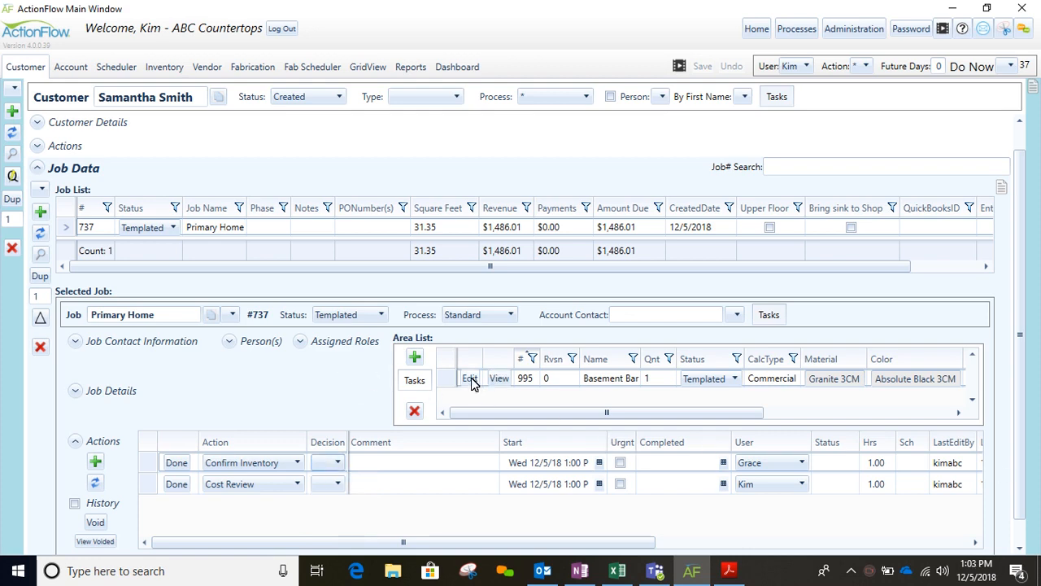
left_click(471, 378)
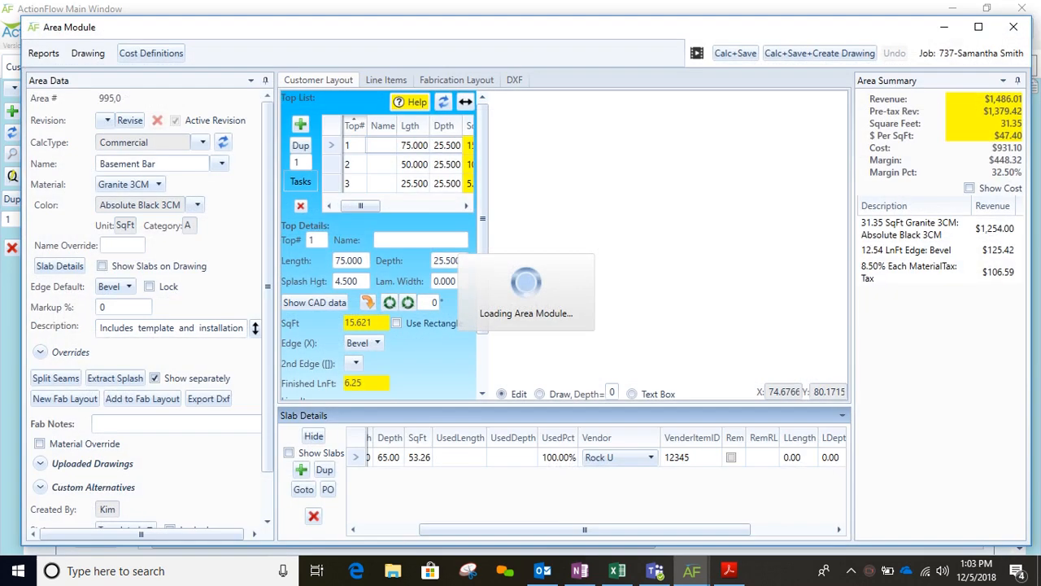
left_click(469, 84)
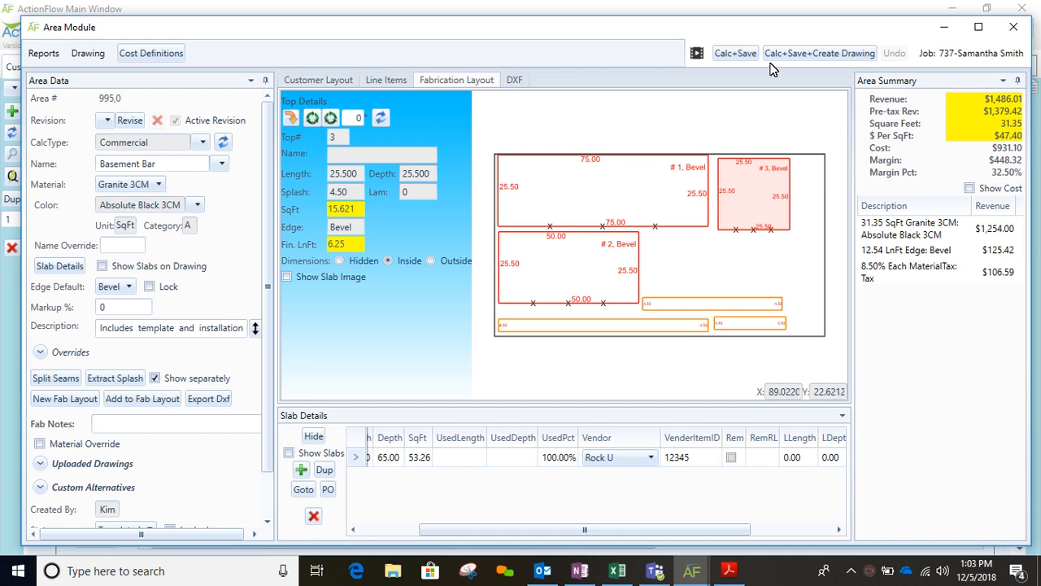
left_click(697, 53)
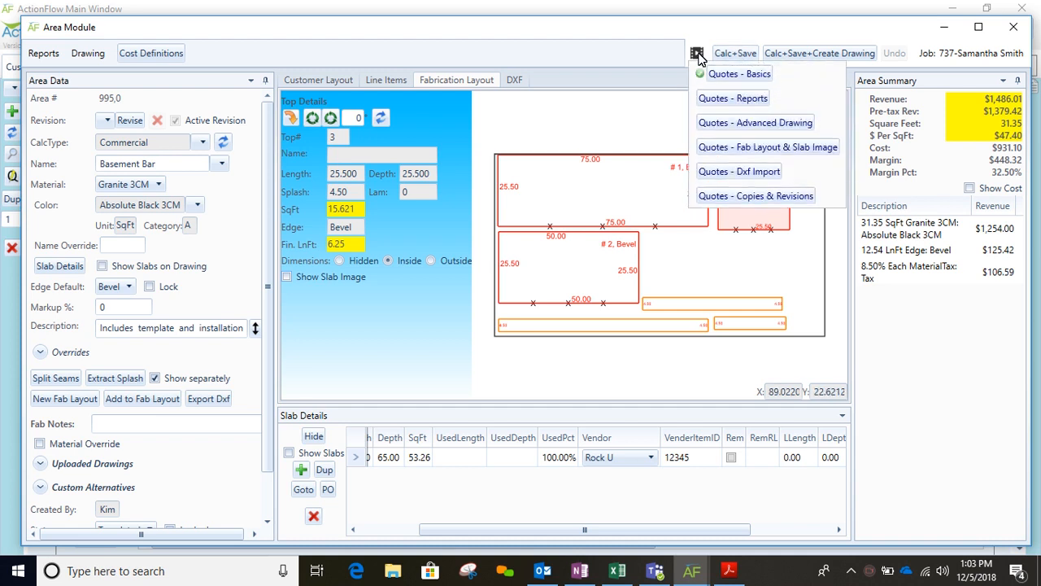
left_click(794, 147)
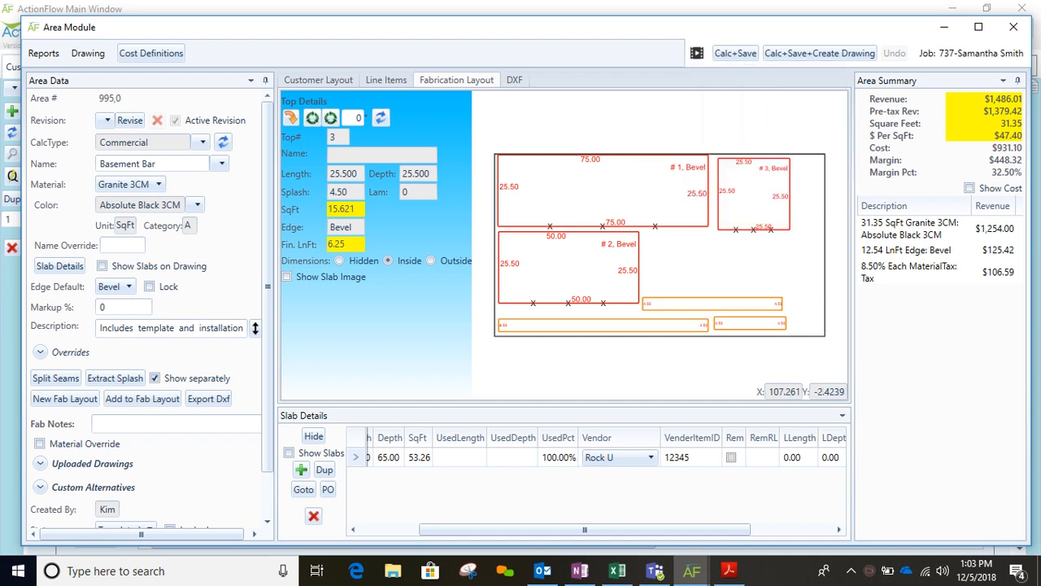
Review the Basement Bar's customer layout and its slab's vendor choices, then close the area without changes
left_click(303, 84)
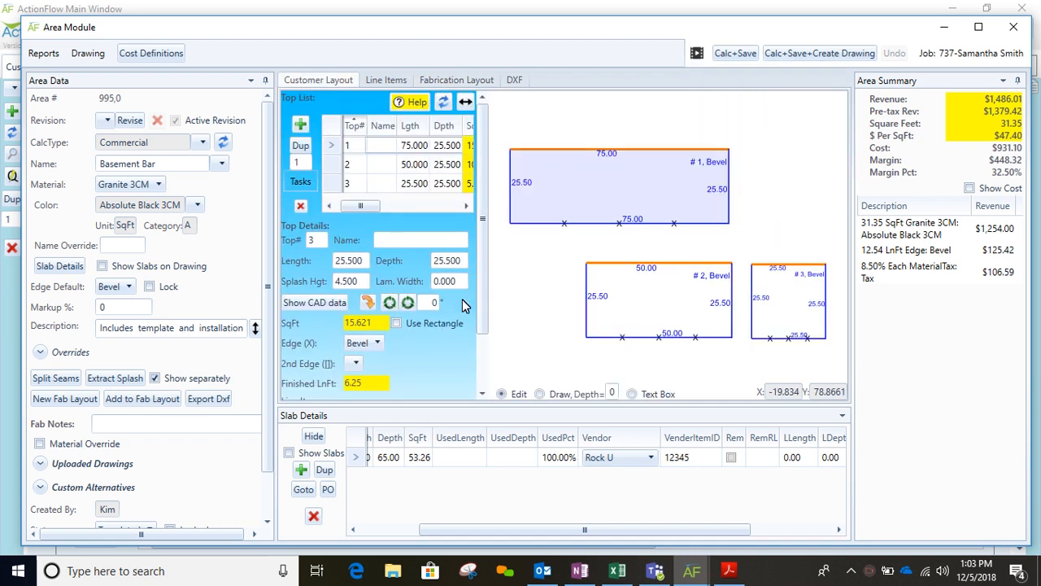
left_click(651, 458)
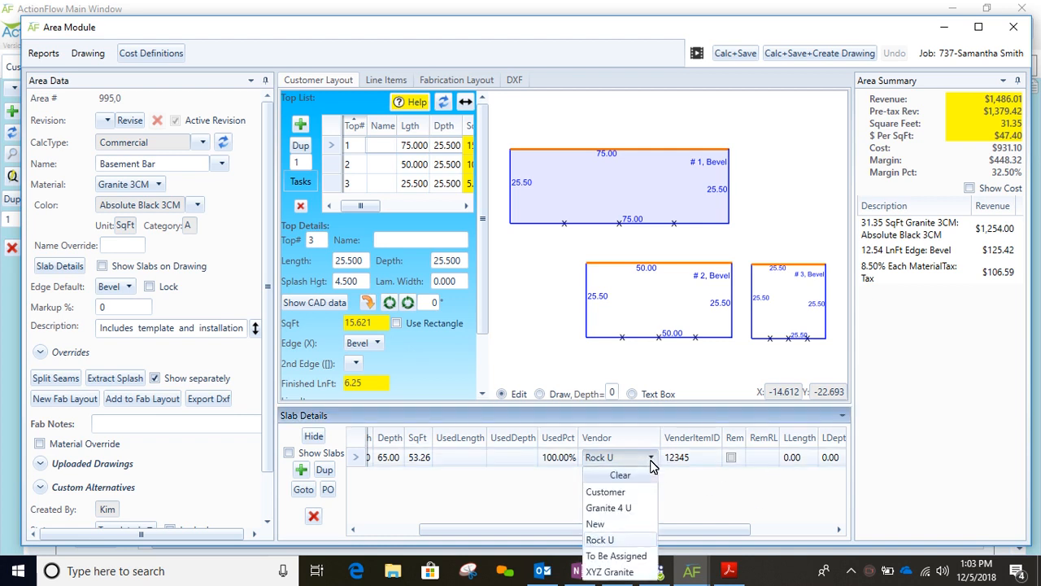
left_click(651, 458)
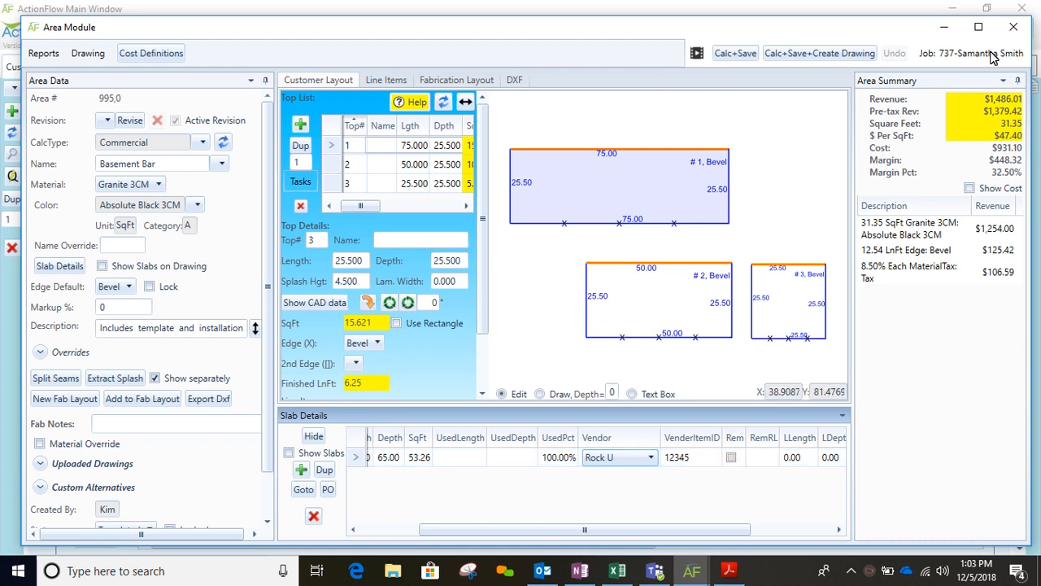
left_click(1013, 30)
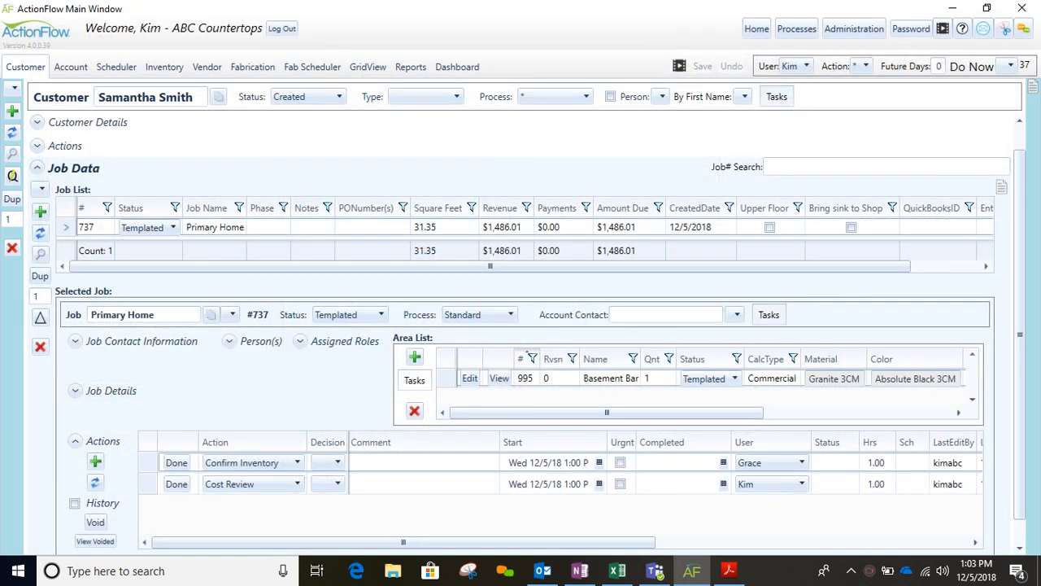
Check the vendor choices for the Absolute Black 3CM slab in the job's fabrication inventory items
left_click(270, 67)
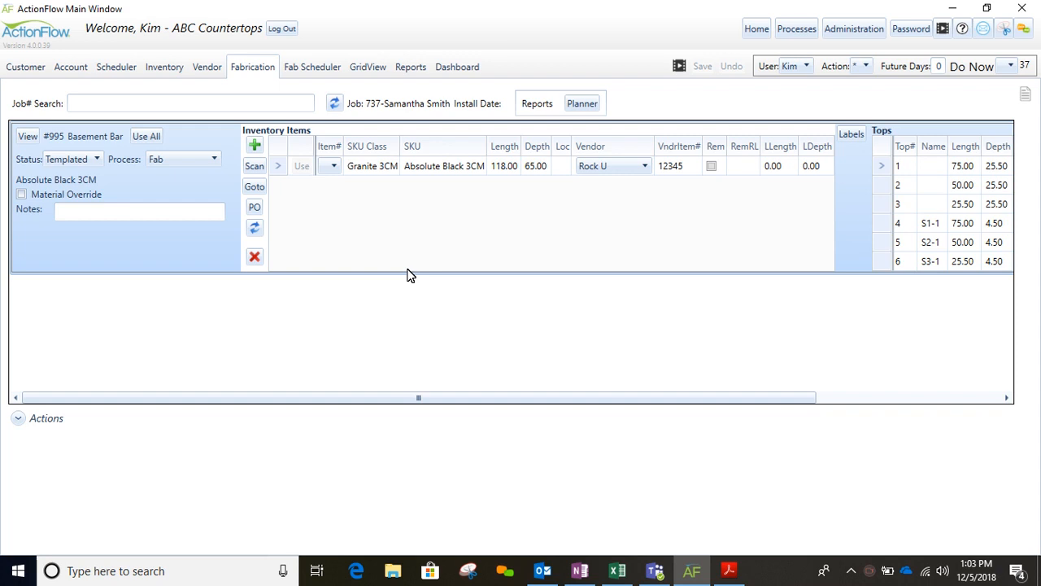
left_click(644, 166)
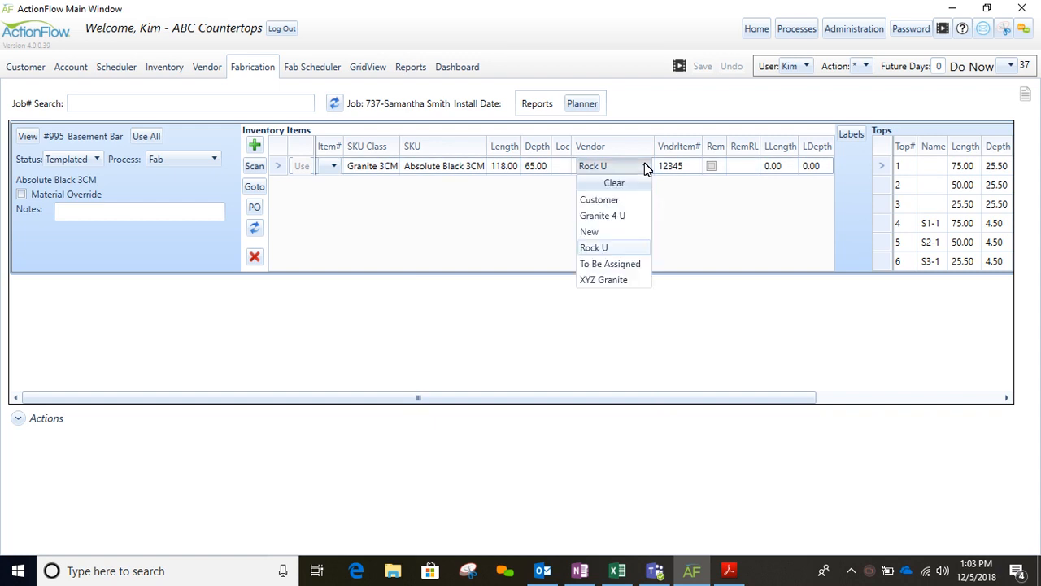
left_click(645, 166)
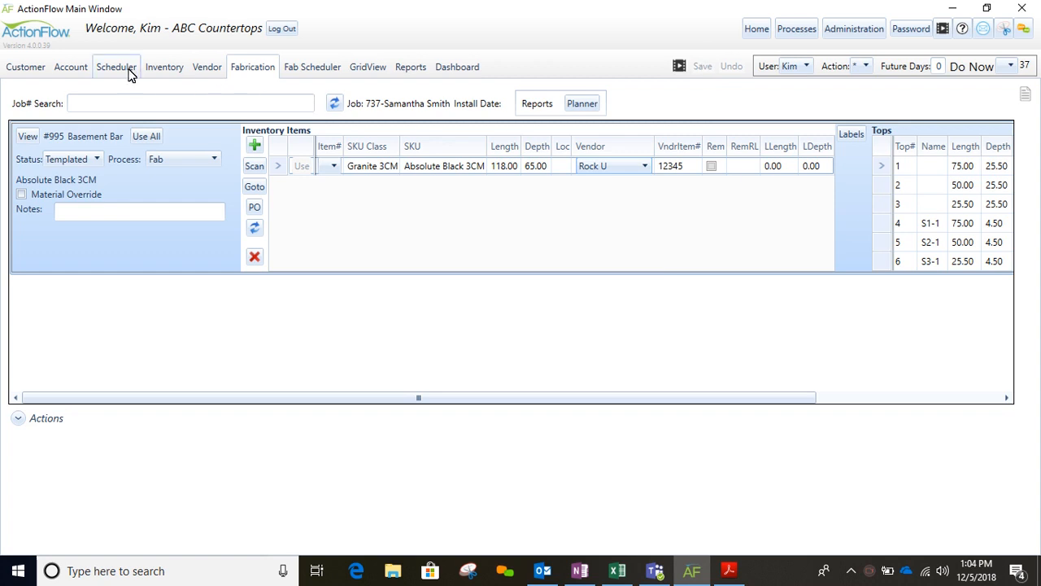
Set the decision of the customer job's Confirm Inventory action to Order and mark the action done
left_click(26, 68)
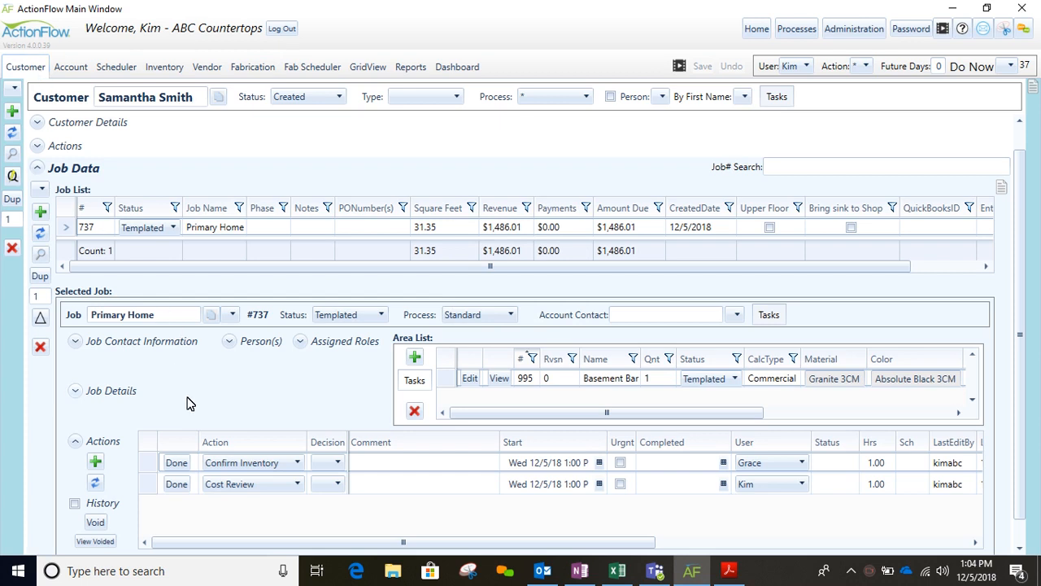
left_click(338, 463)
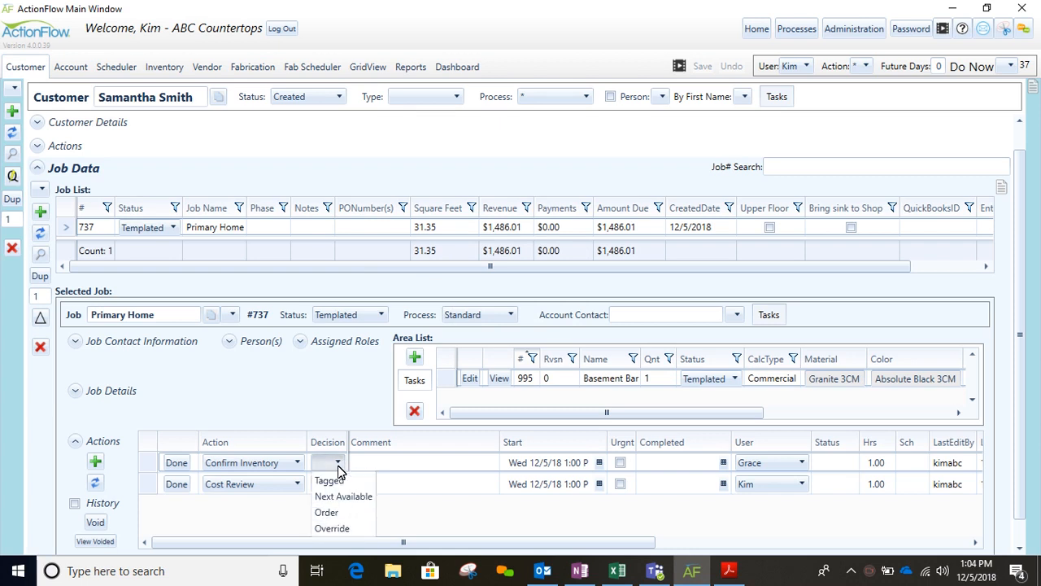
left_click(328, 512)
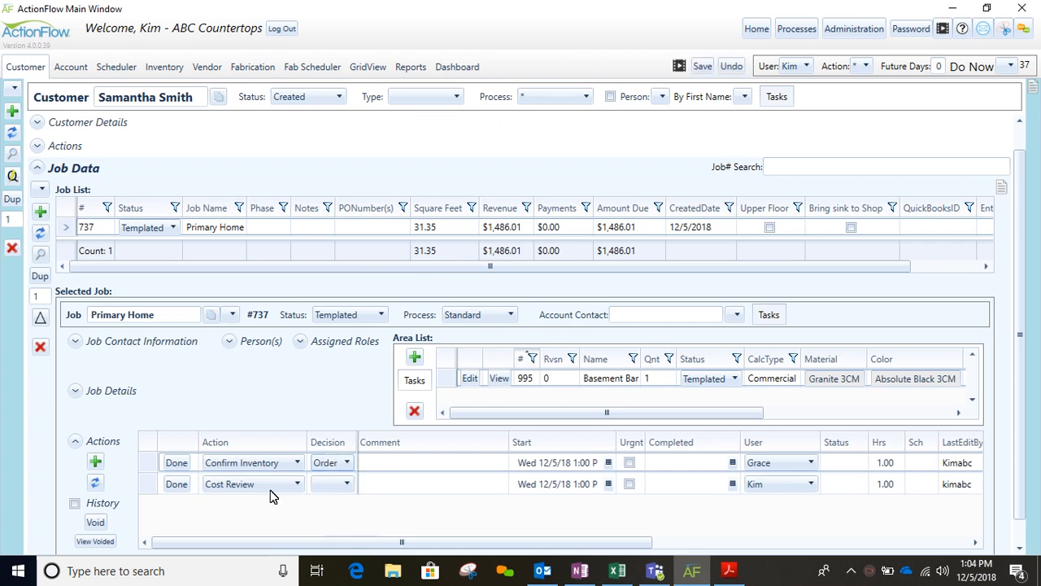
left_click(172, 463)
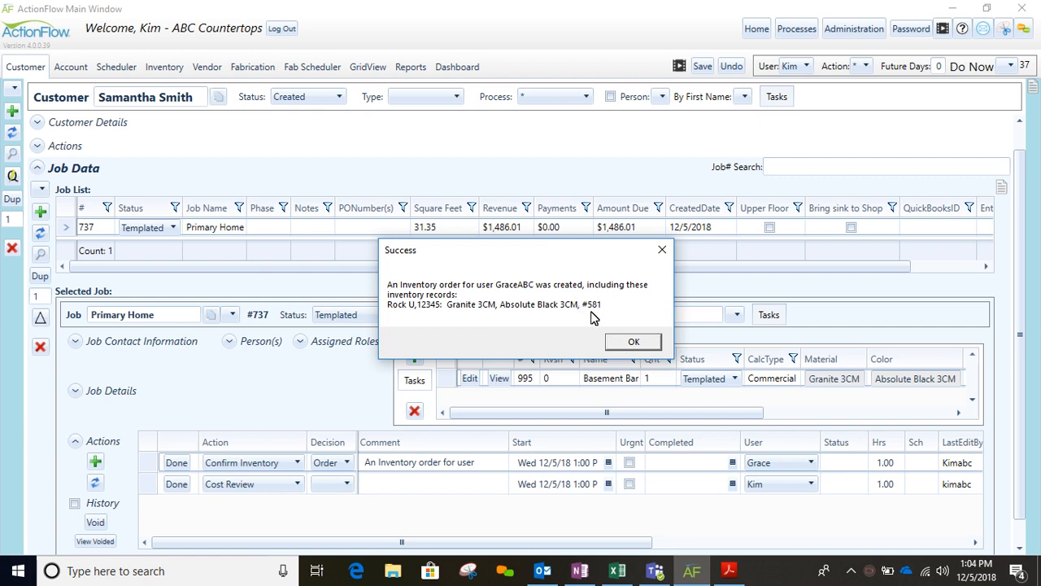
left_click(639, 341)
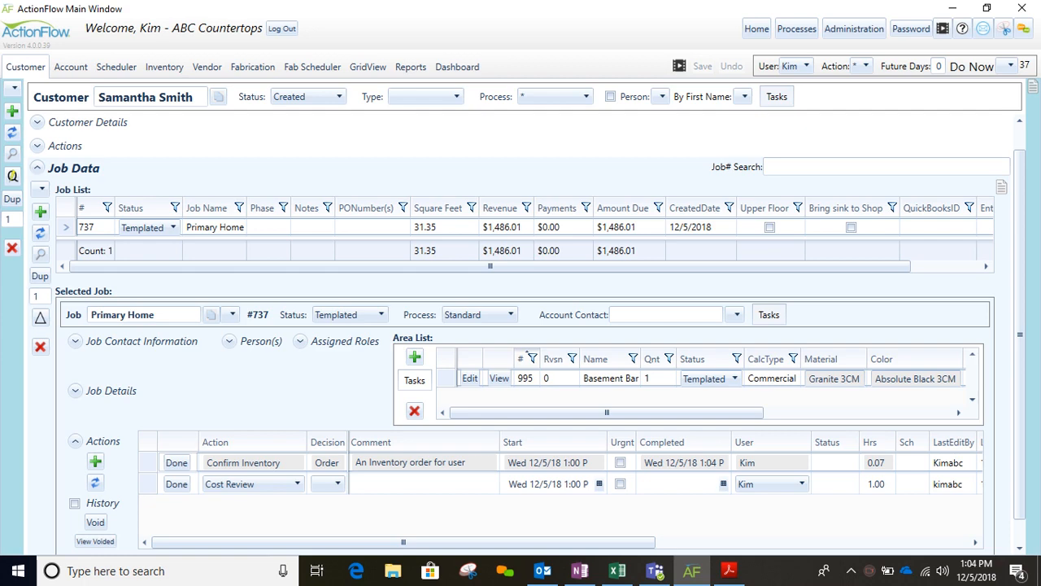
Open the newest Rock U inventory order with Created status
left_click(165, 69)
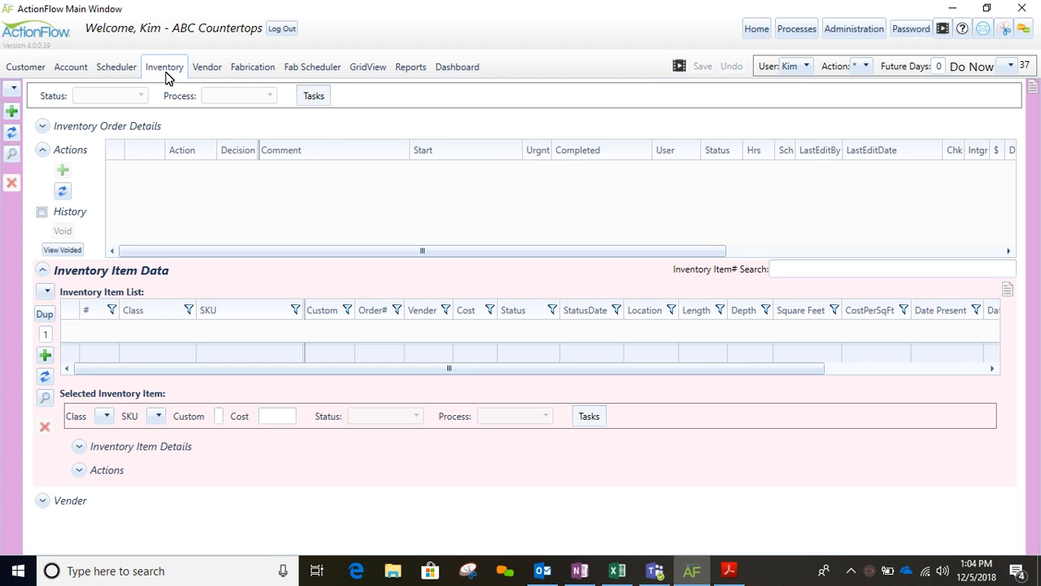
left_click(15, 89)
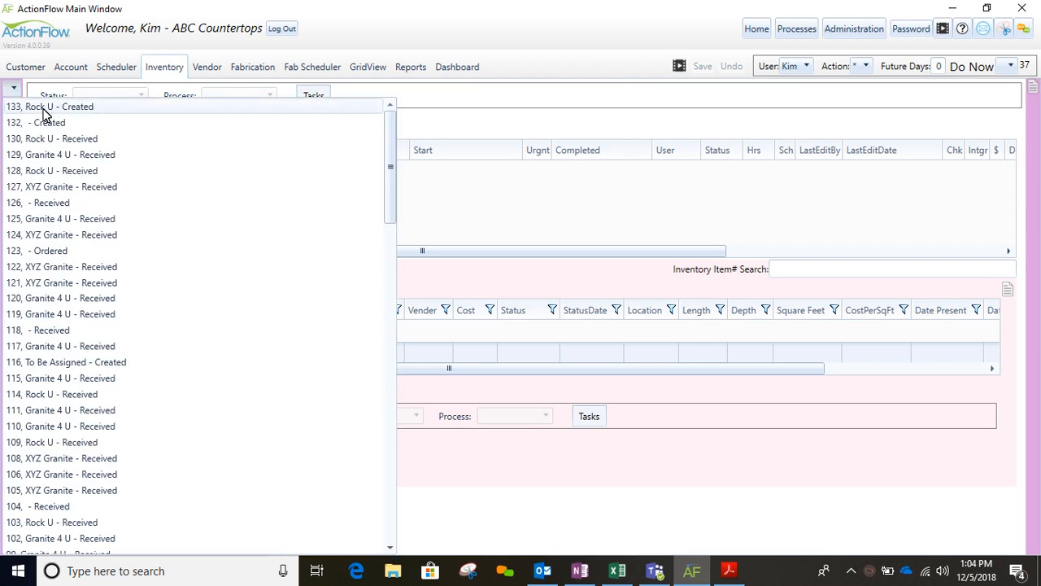
left_click(73, 110)
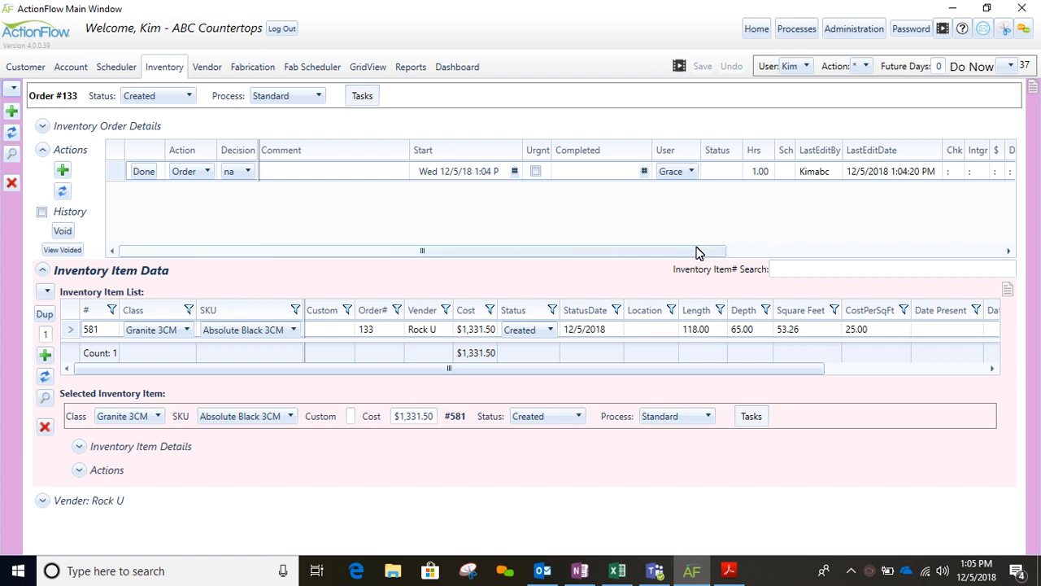
Set the delivery date of the inventory order's Order action to 12/7/2018 and save it
left_click_drag(695, 251, 846, 255)
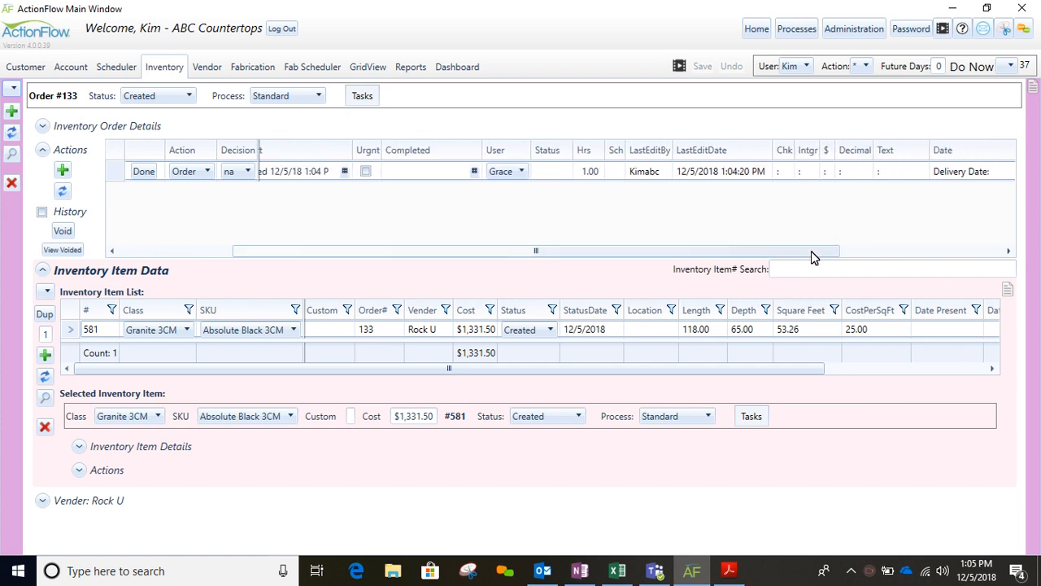
left_click(954, 181)
left_click(953, 180)
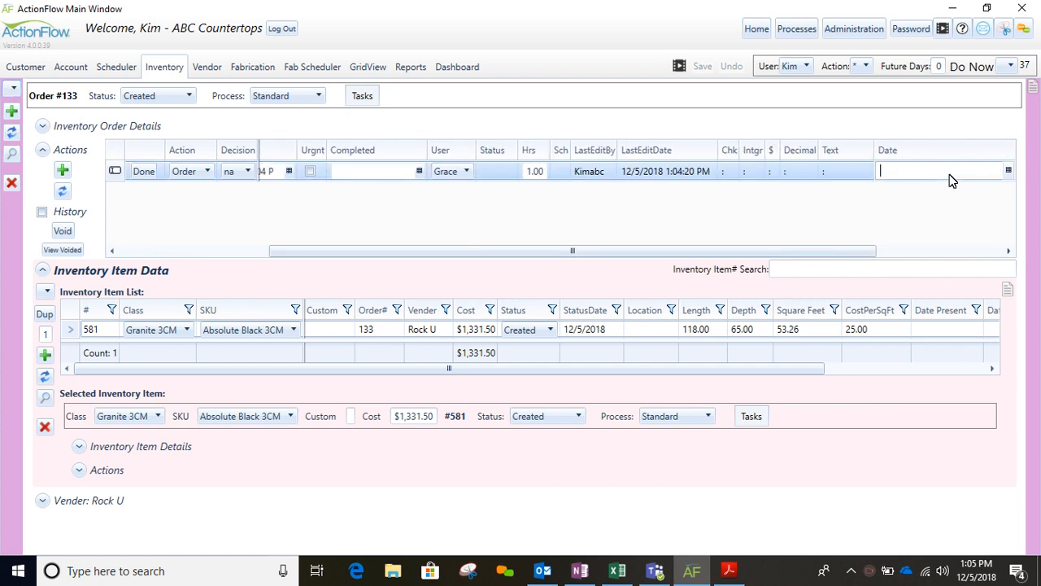
left_click(1008, 172)
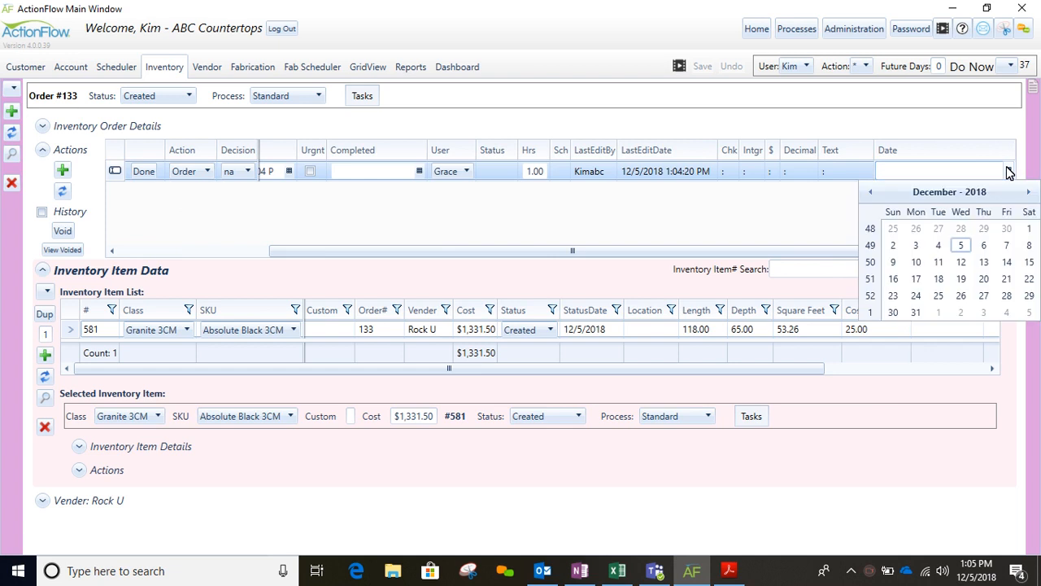
left_click(1008, 253)
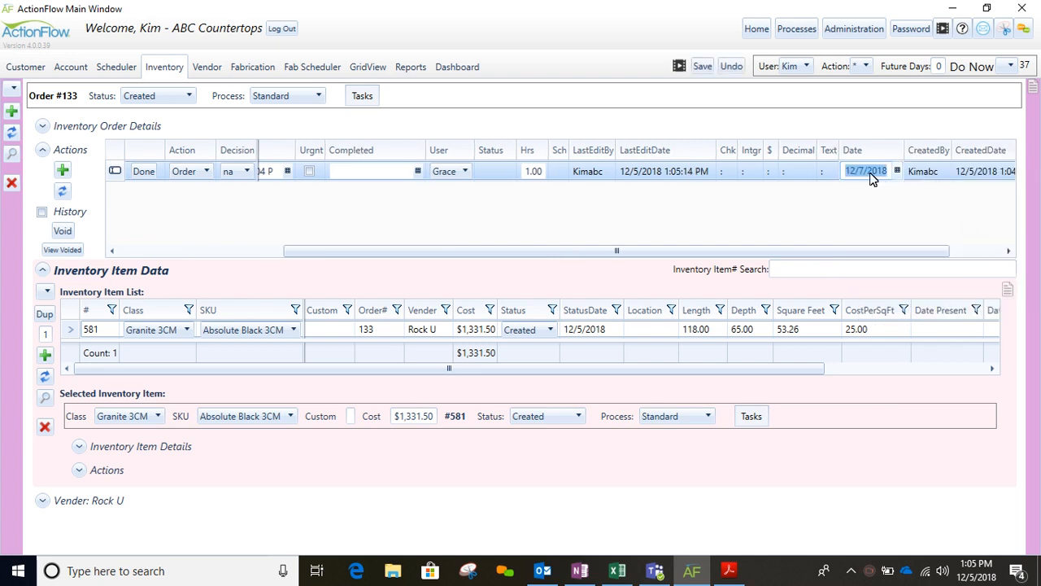
left_click(703, 68)
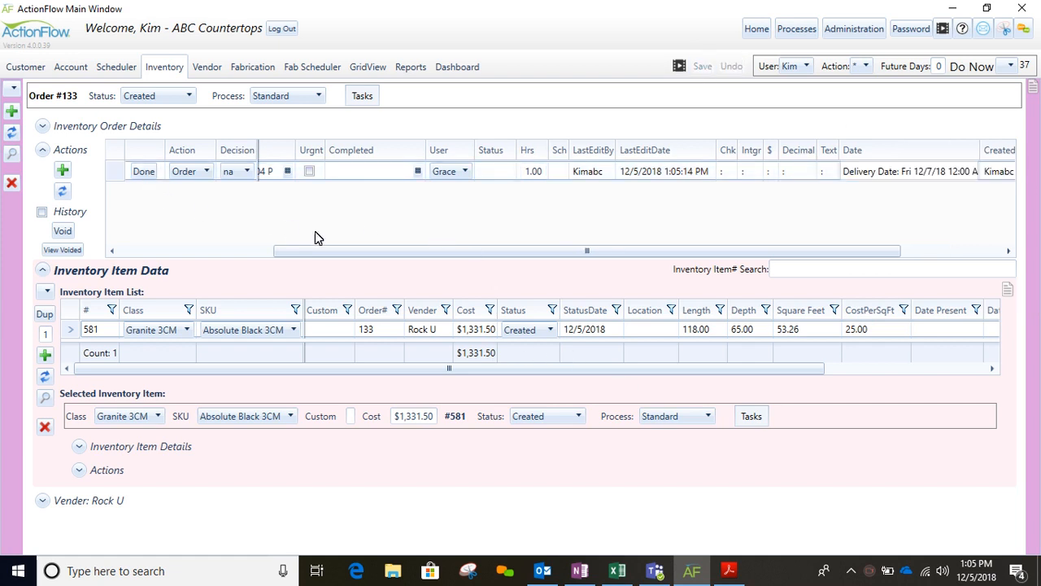
Mark the inventory order's Order action done and acknowledge the resulting messages
left_click_drag(329, 250, 174, 251)
left_click(143, 172)
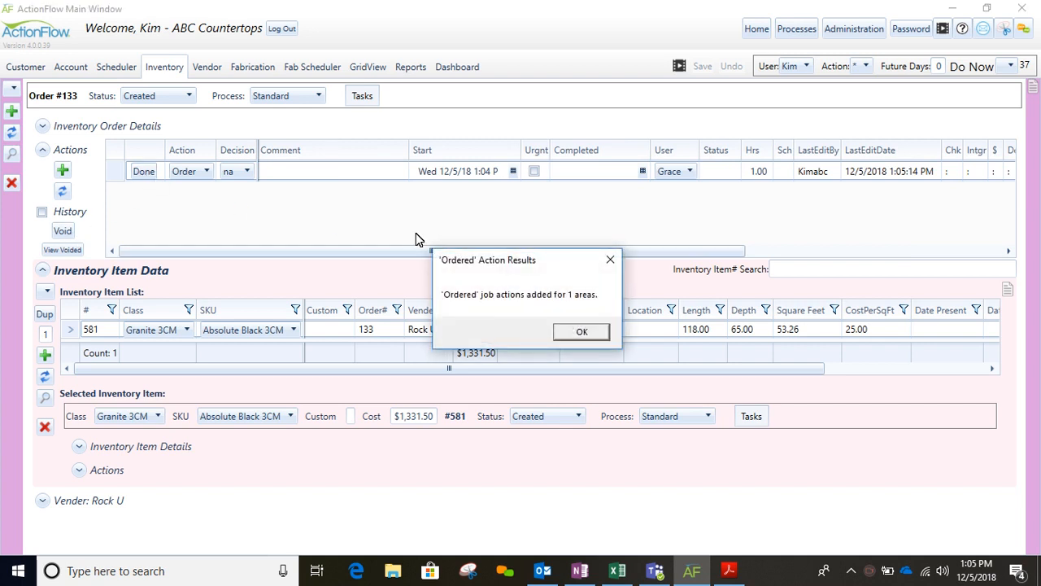
left_click(581, 331)
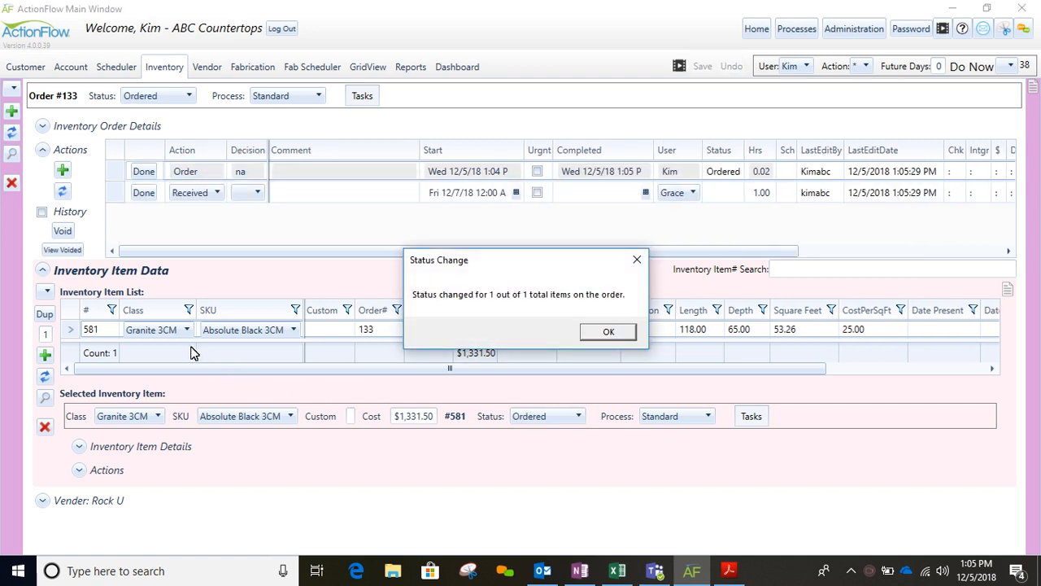
left_click(619, 330)
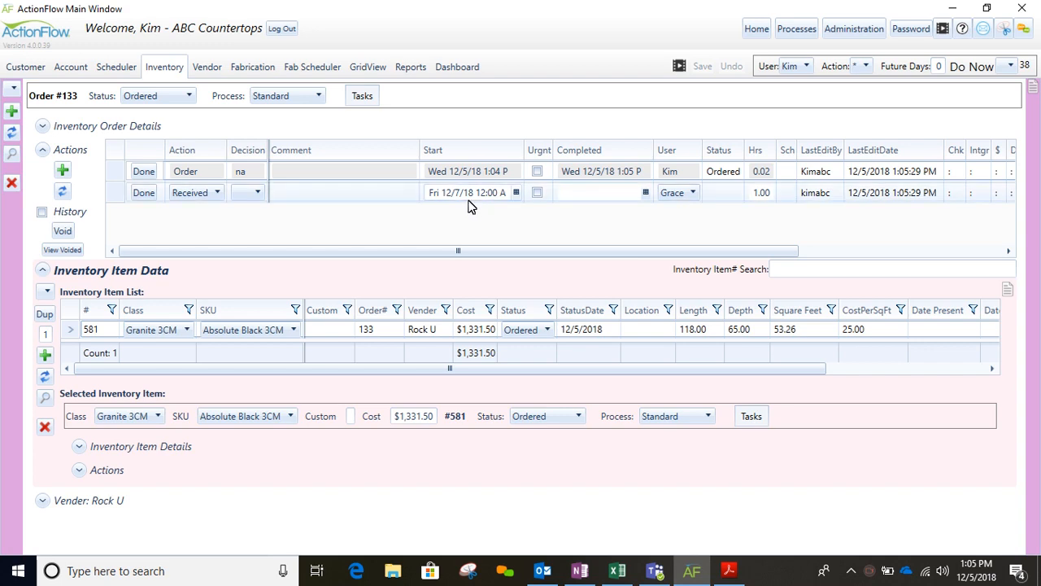
Refresh the customer job's actions, mark the "Stone Ordered" Comment action done, and refresh the list again
left_click(24, 70)
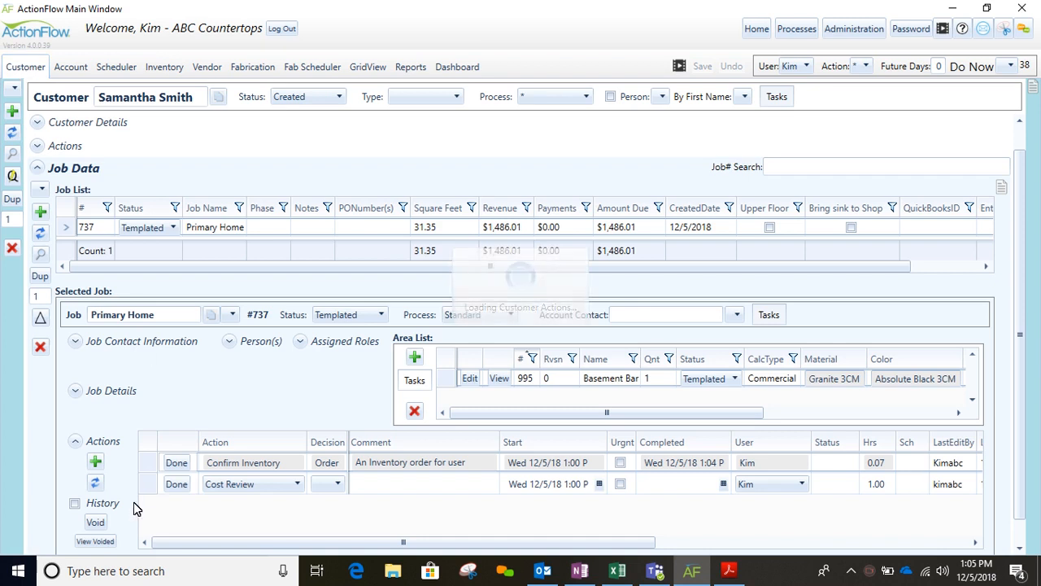
left_click(95, 484)
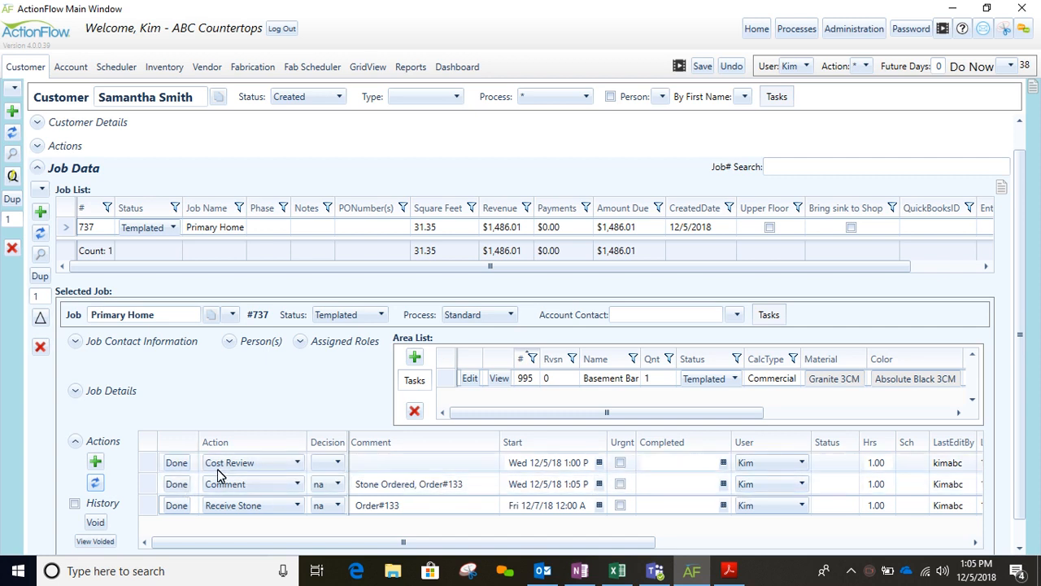
left_click(179, 485)
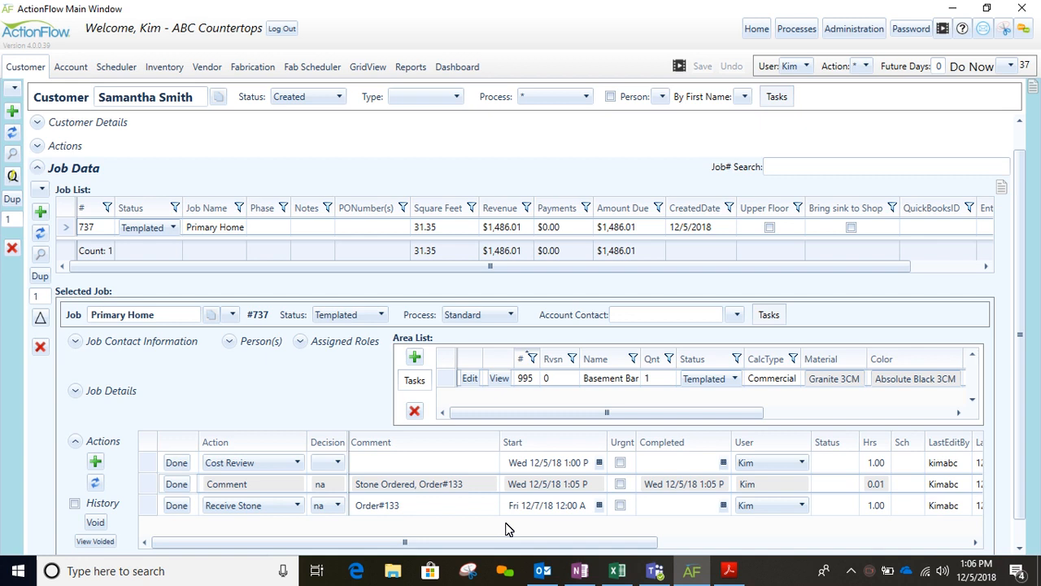
left_click(97, 484)
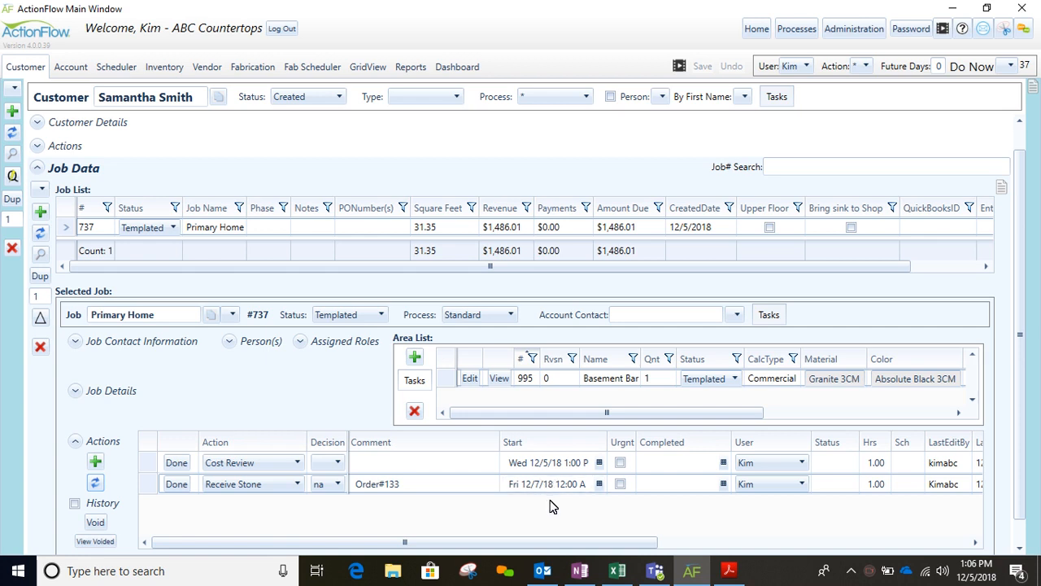
Preview the Purchase Order report for the Rock U inventory order, and close the report window
left_click(164, 68)
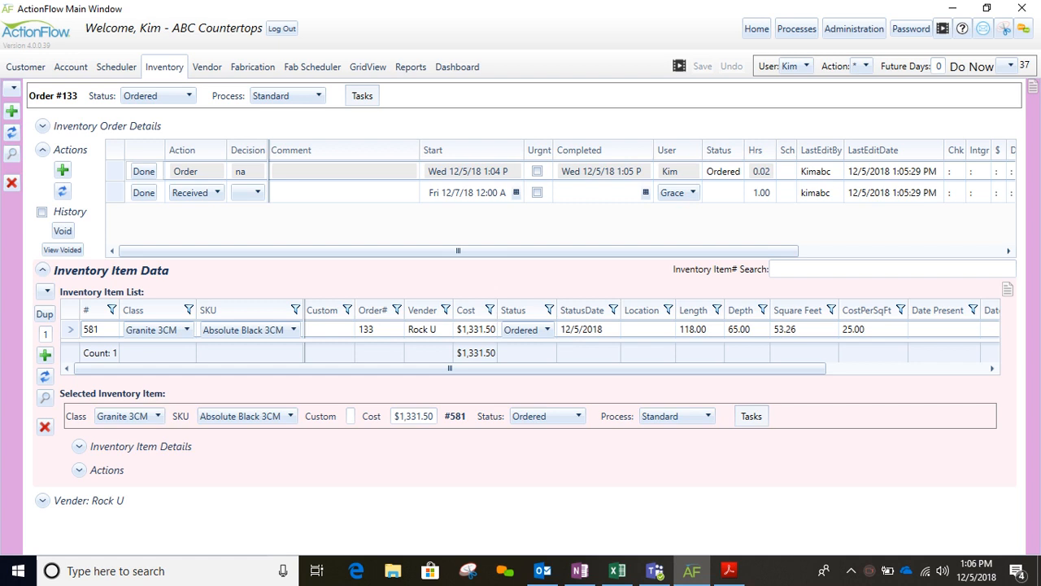
left_click(365, 95)
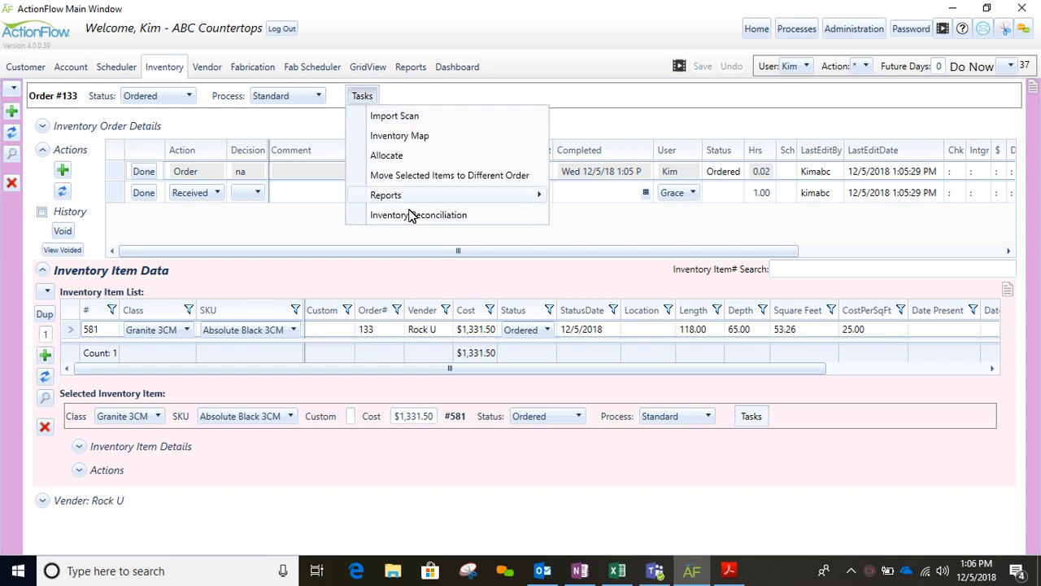
mouse_move(410, 202)
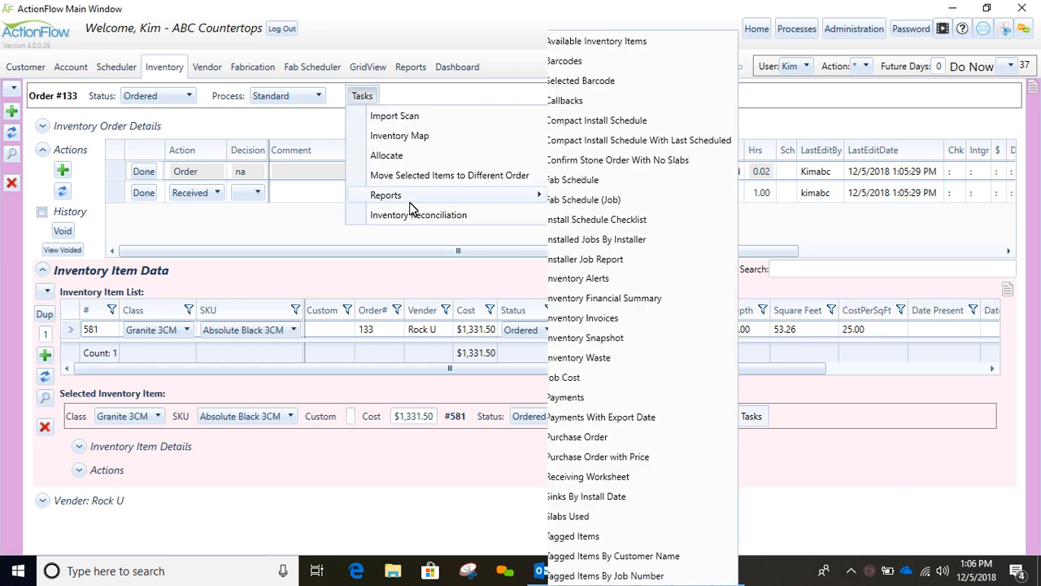
left_click(665, 436)
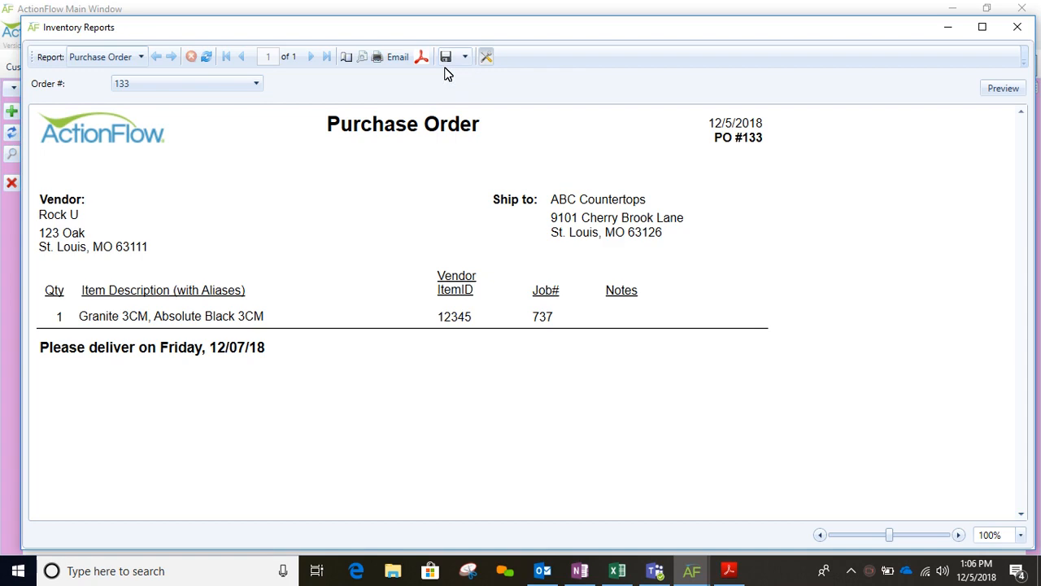
left_click(1017, 27)
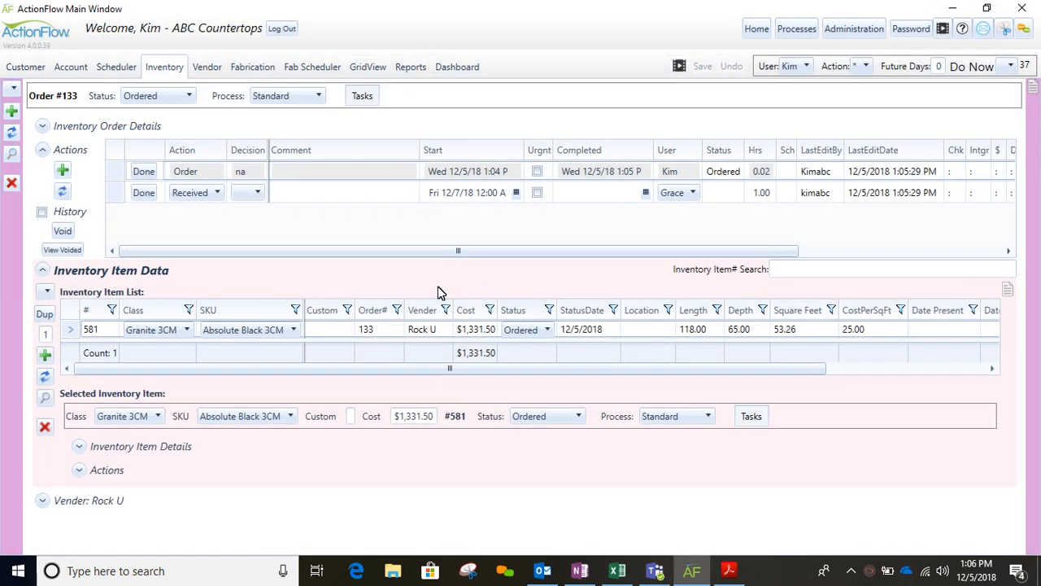
Set the decision of the inventory order's Received action to Full and enter A1 as its location
left_click(259, 194)
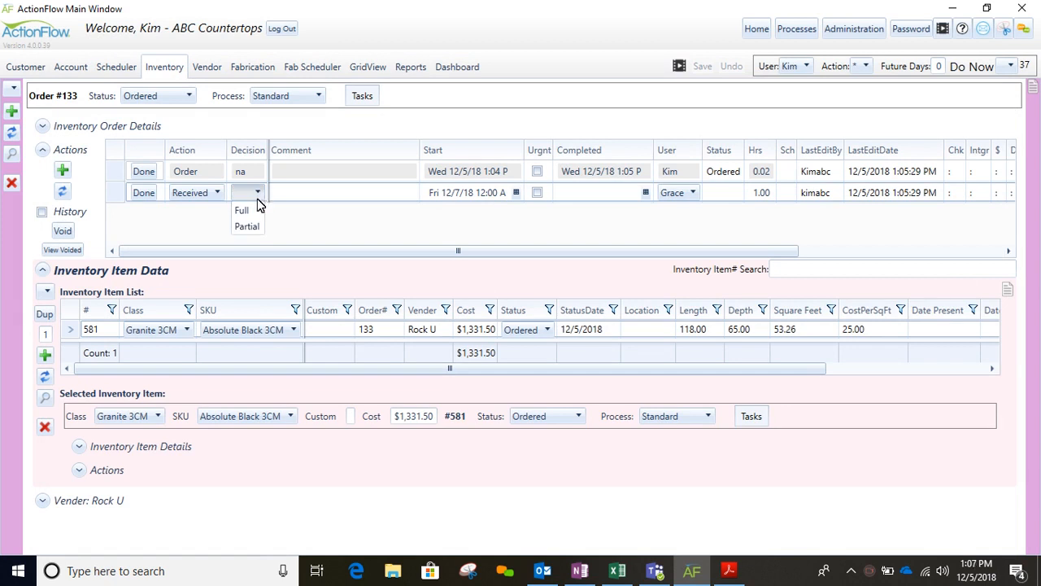
left_click(254, 211)
left_click_drag(332, 253, 535, 269)
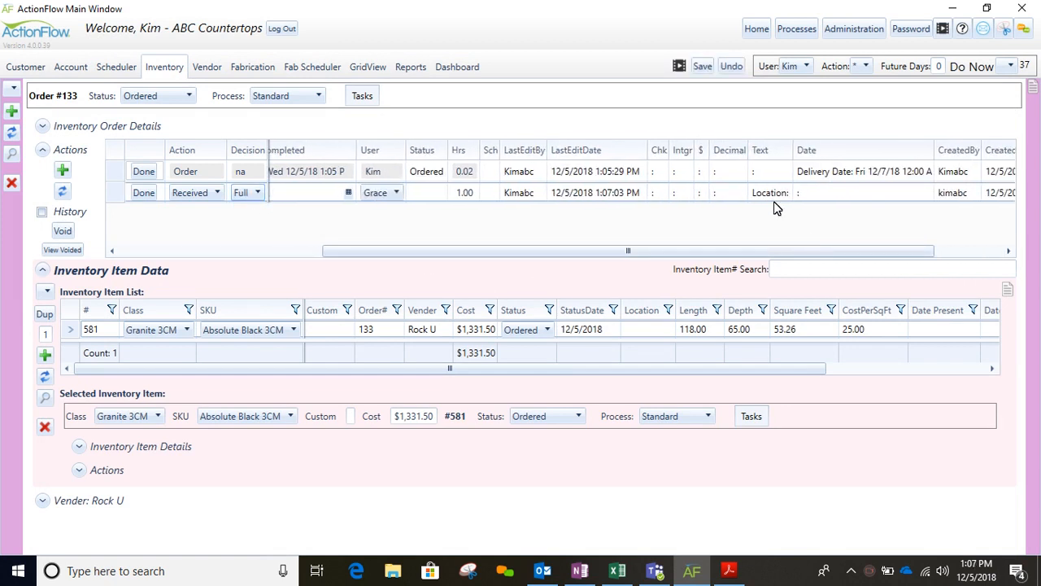
left_click(772, 199)
type("A1")
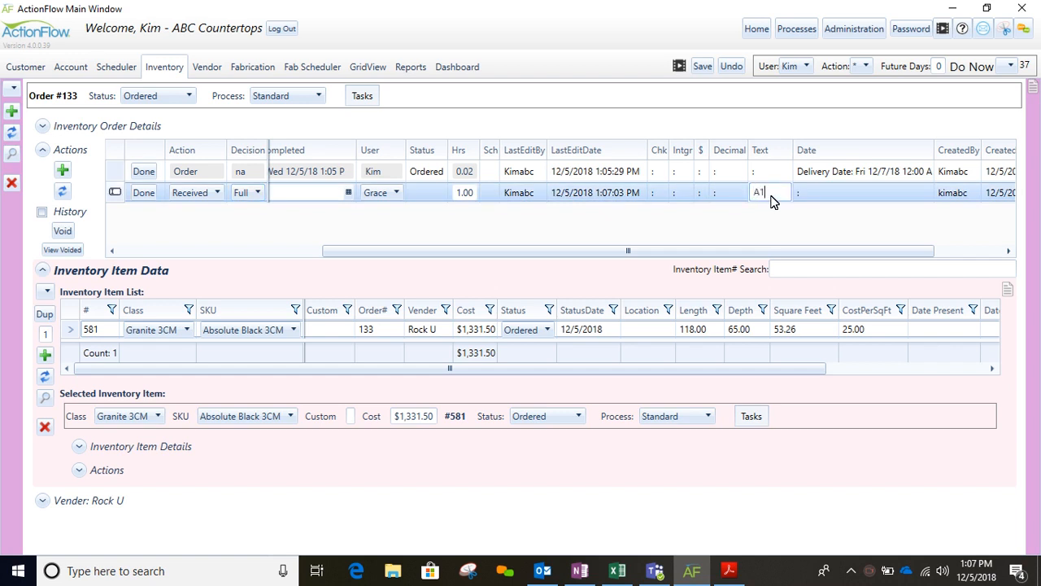
Mark the inventory order's Received action done and acknowledge the resulting messages
left_click_drag(694, 253, 307, 256)
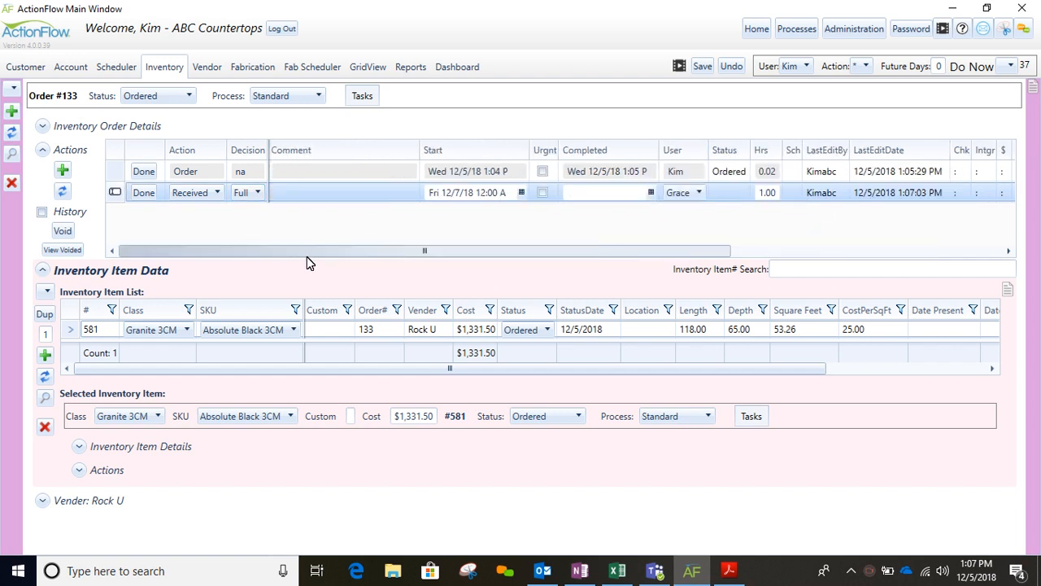
left_click(137, 195)
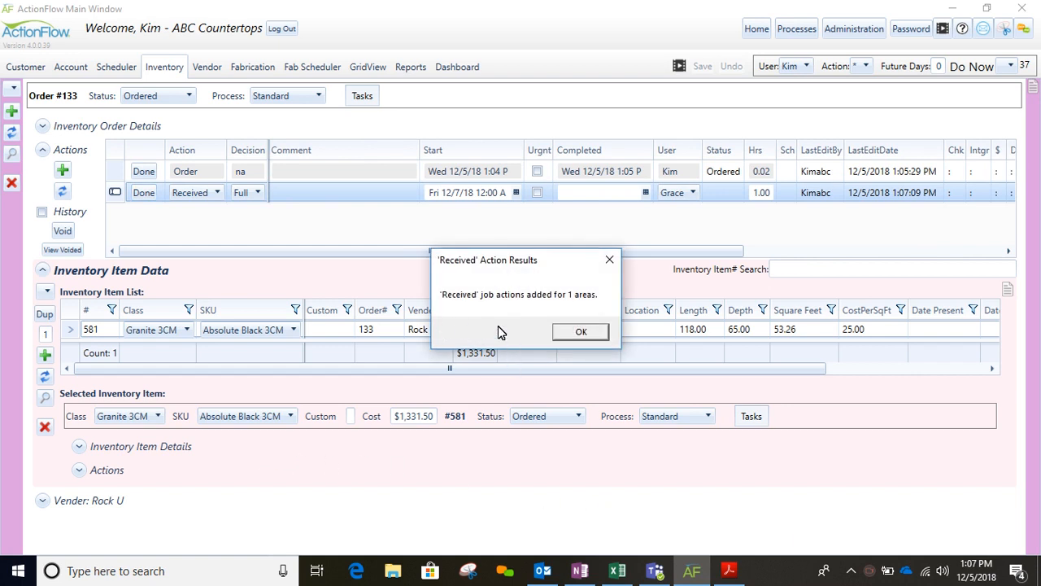
left_click(597, 337)
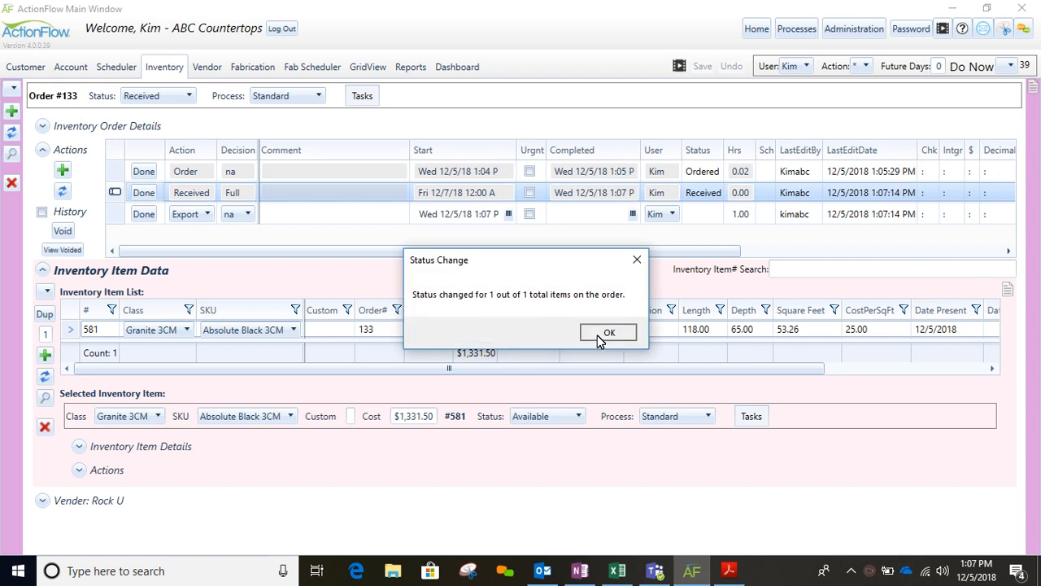
left_click(600, 336)
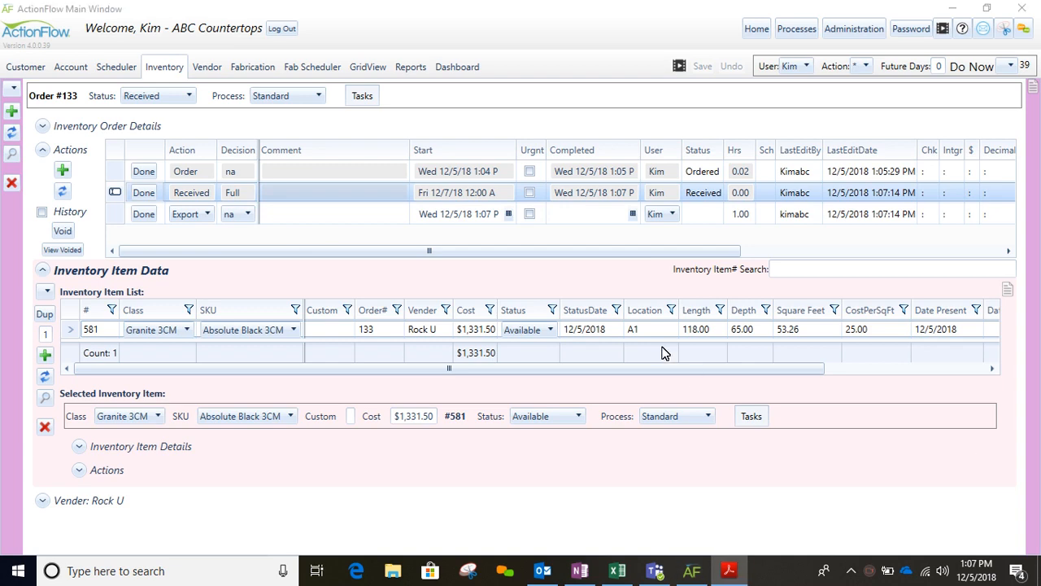
Refresh the customer job's actions, mark the "Stone received" Comment and Receive Stone actions done, and refresh the list again
left_click(31, 72)
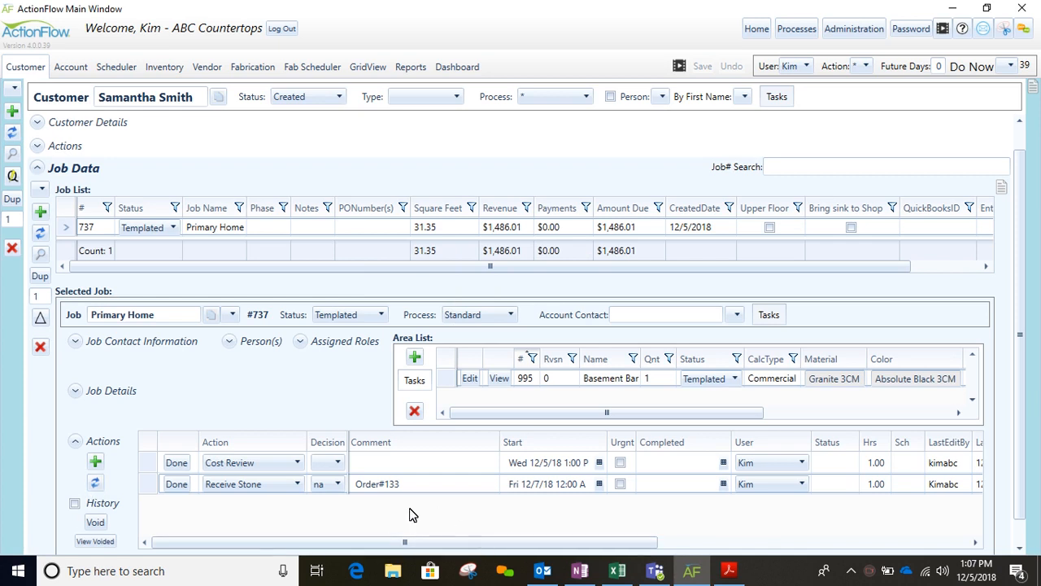
left_click(94, 482)
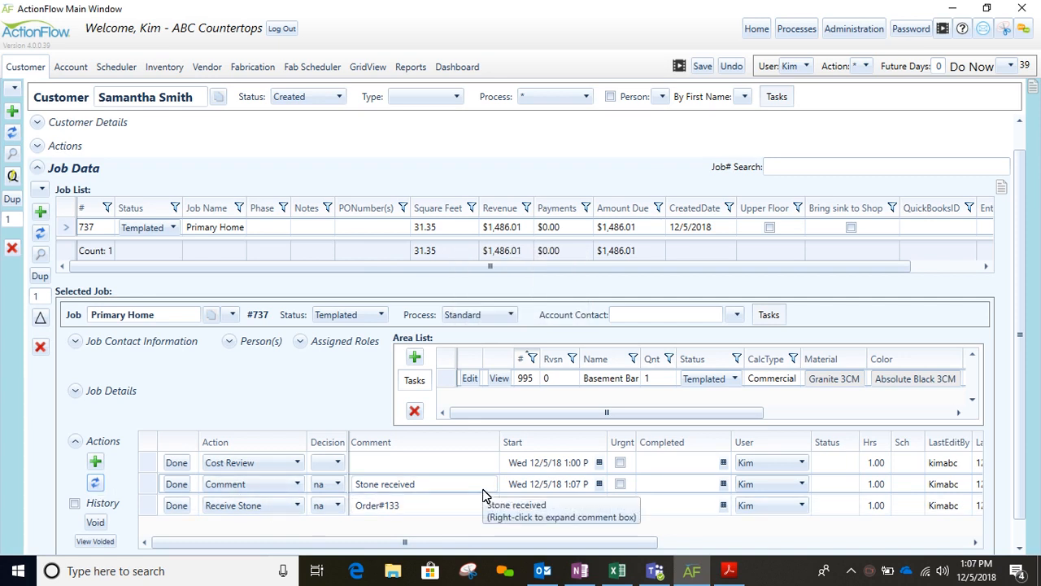
left_click(171, 488)
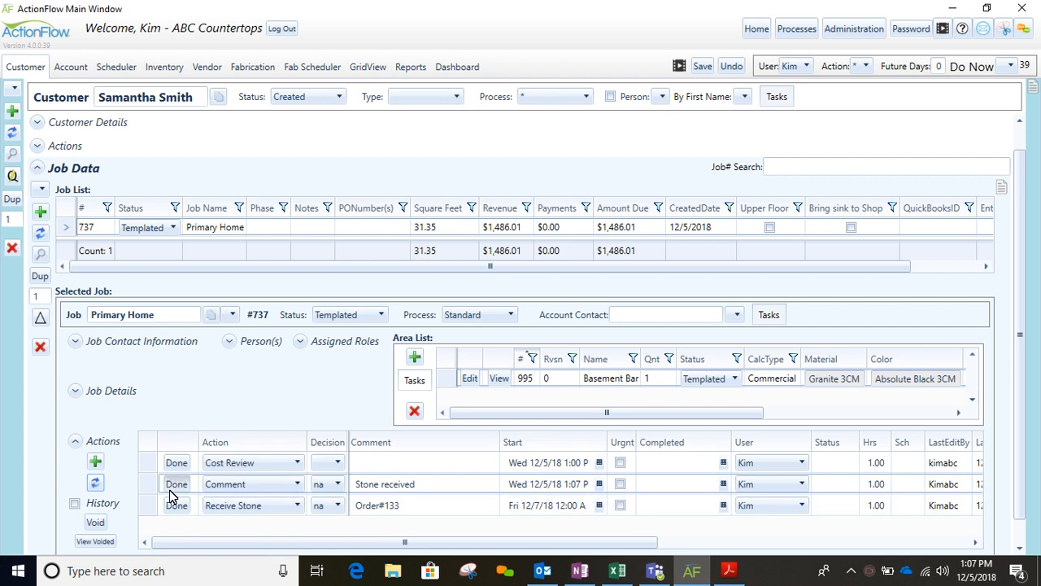
left_click(175, 509)
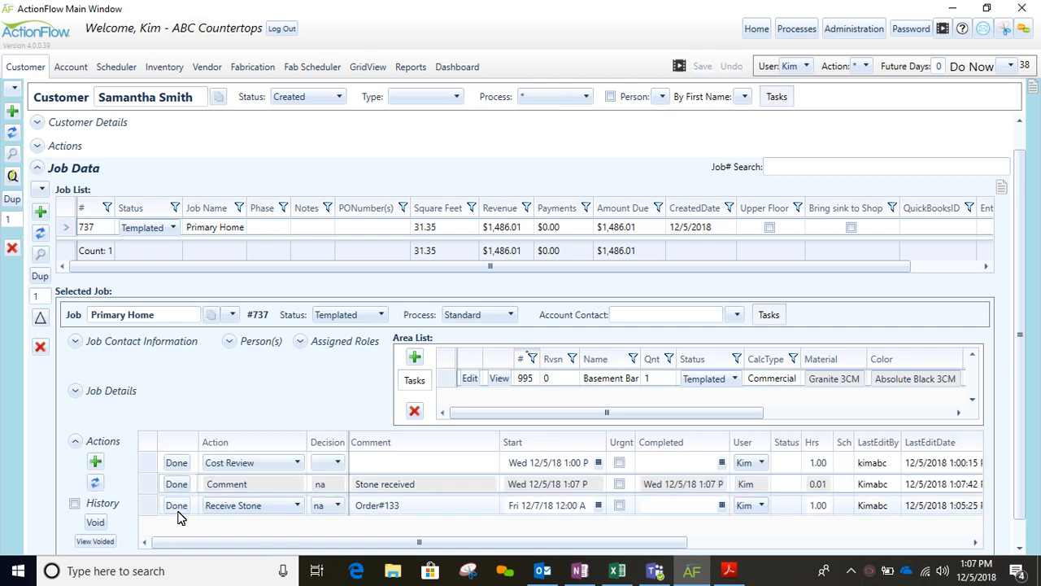
left_click(96, 485)
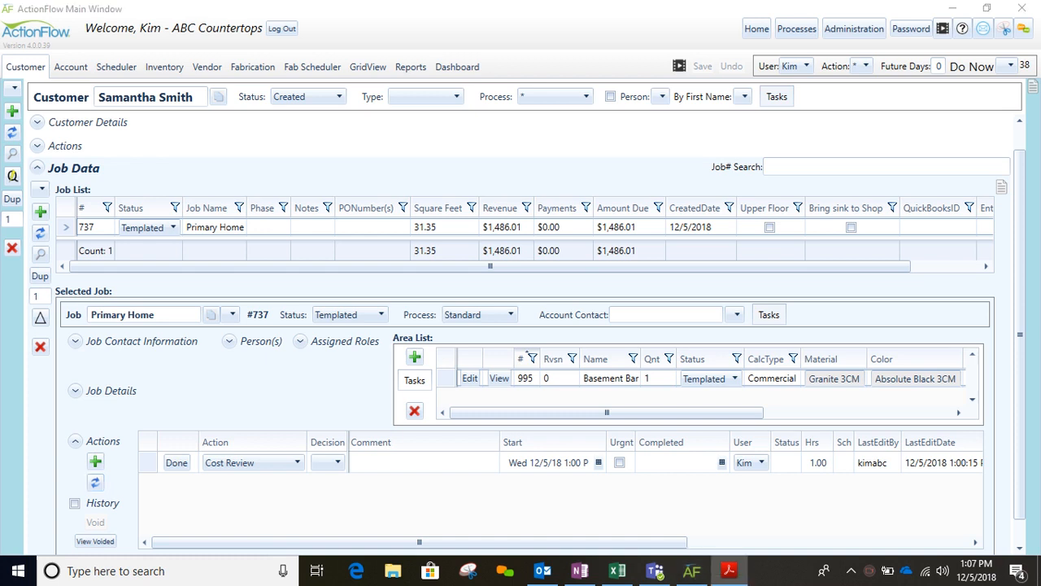
left_click(867, 571)
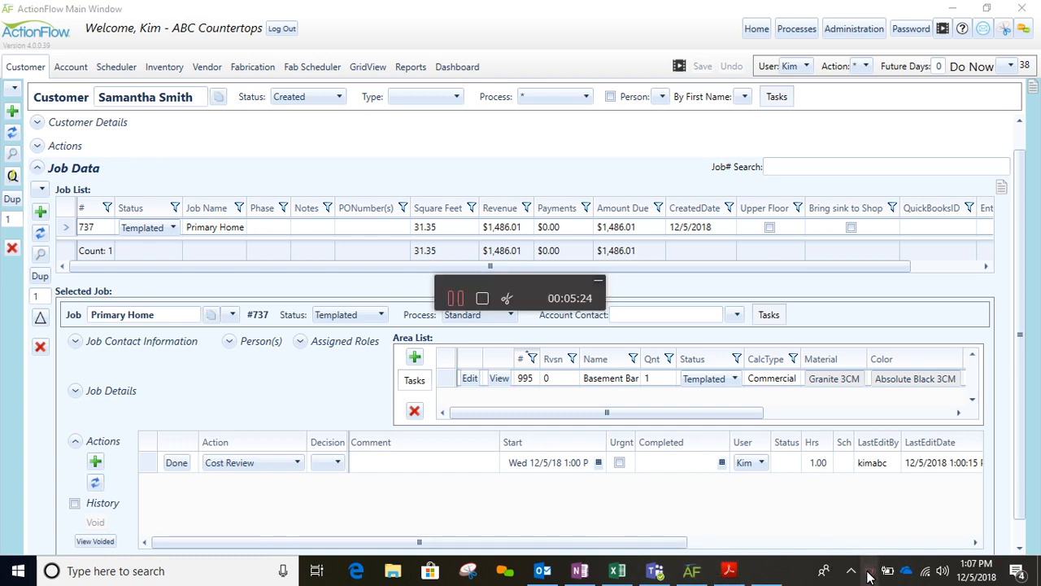